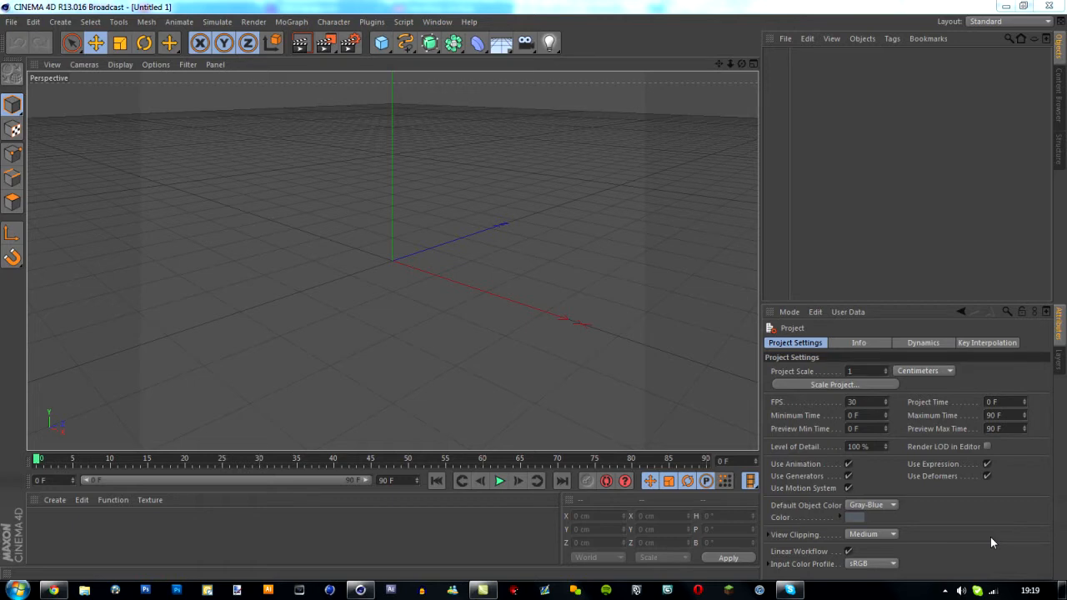
{"action": "left_click", "coordinate": [12, 22]}
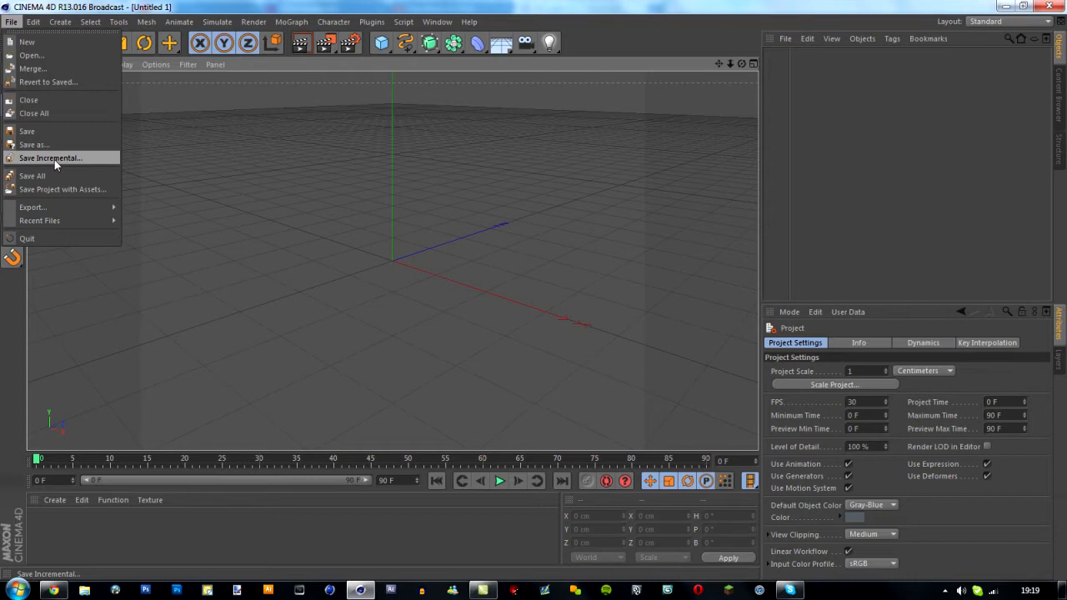
{"action": "left_click", "coordinate": [334, 63]}
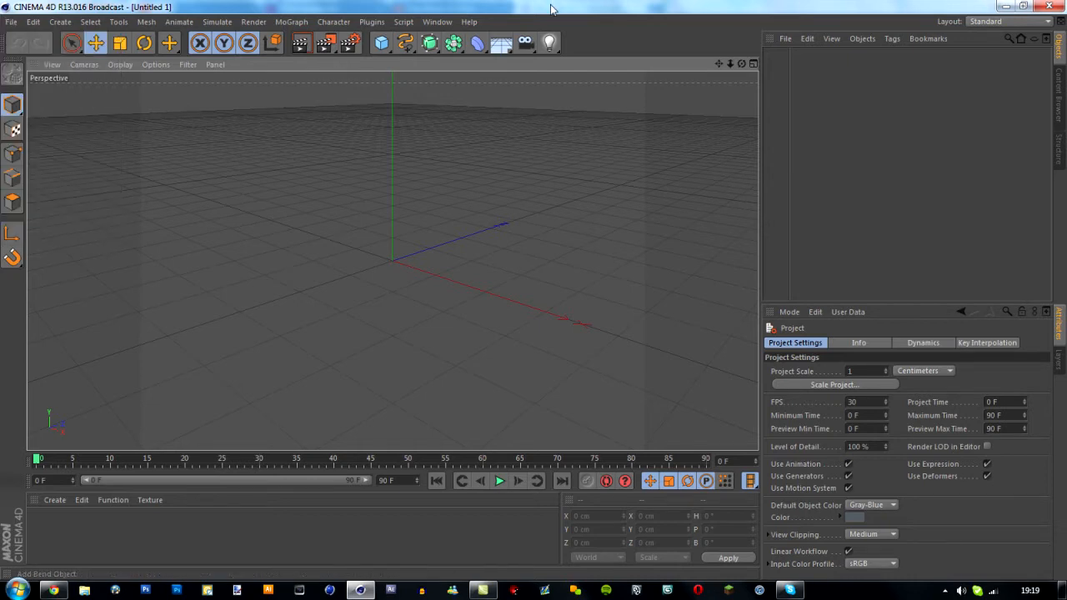
Step: Set the render output to the Film/Video preset HDTV 1080 29.97 in the render settings
{"action": "left_click", "coordinate": [349, 42]}
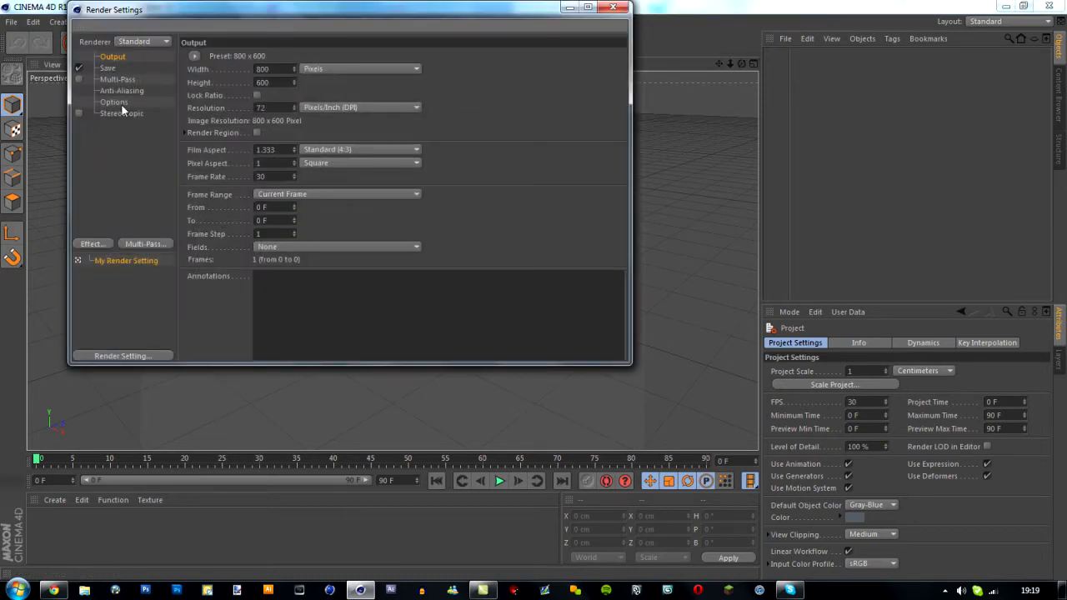
{"action": "left_click", "coordinate": [191, 59]}
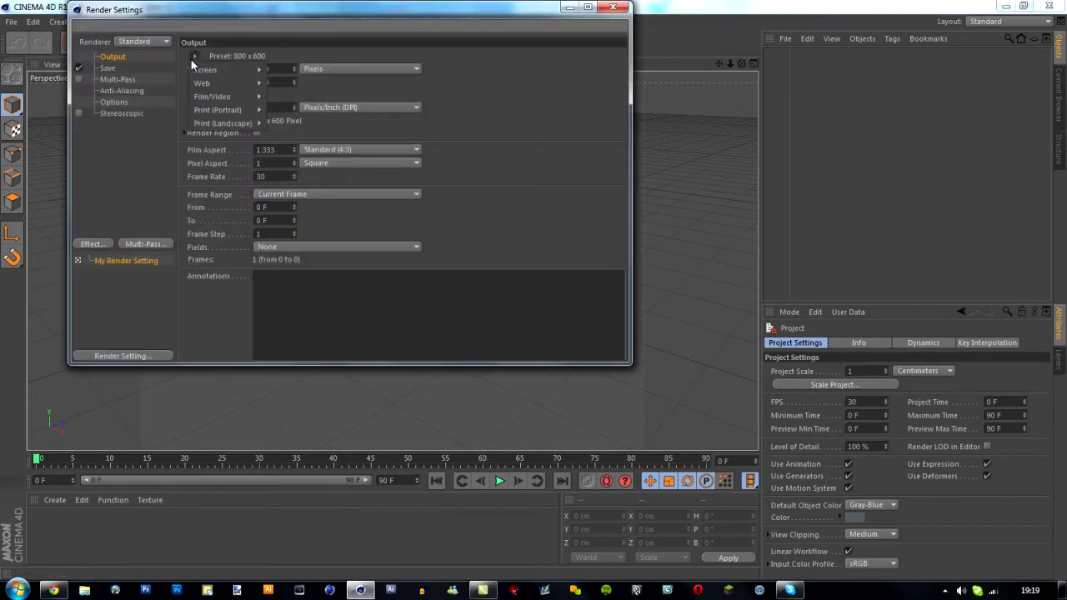
{"action": "mouse_move", "coordinate": [237, 99]}
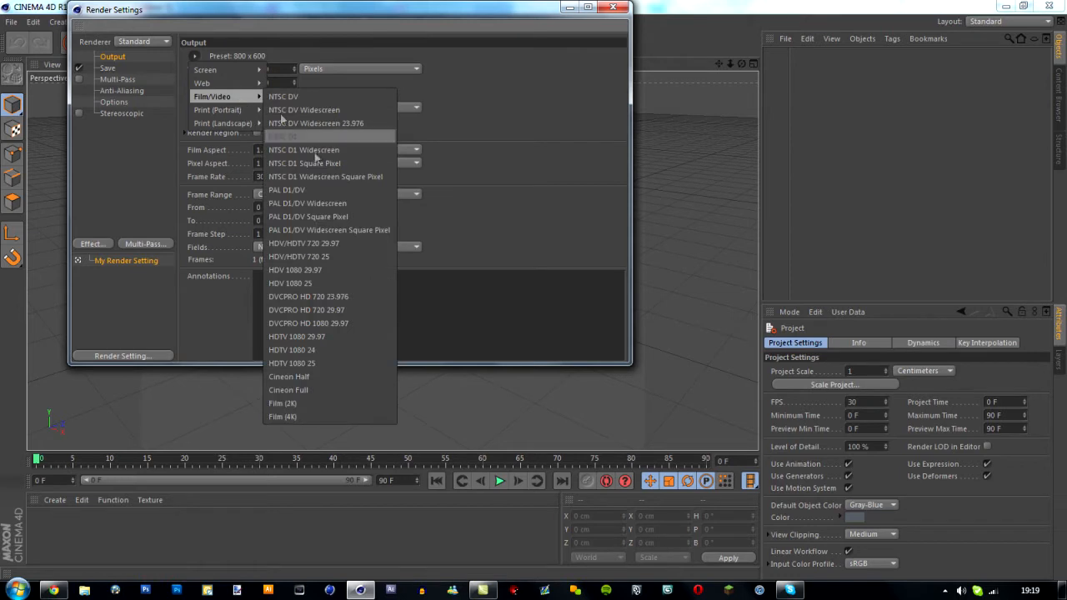
{"action": "left_click", "coordinate": [353, 335]}
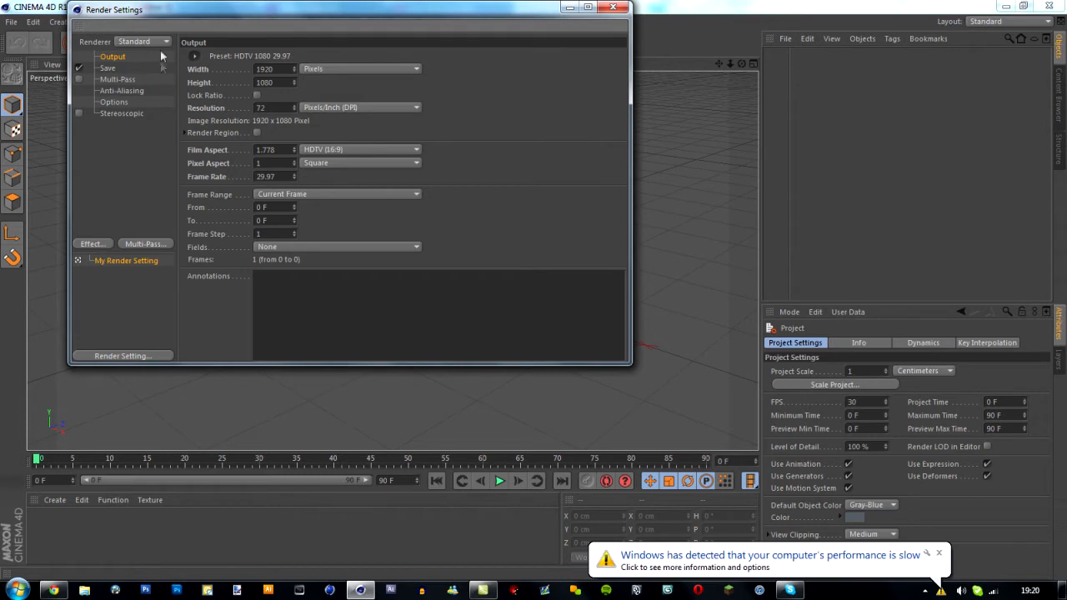
{"action": "left_click", "coordinate": [939, 552]}
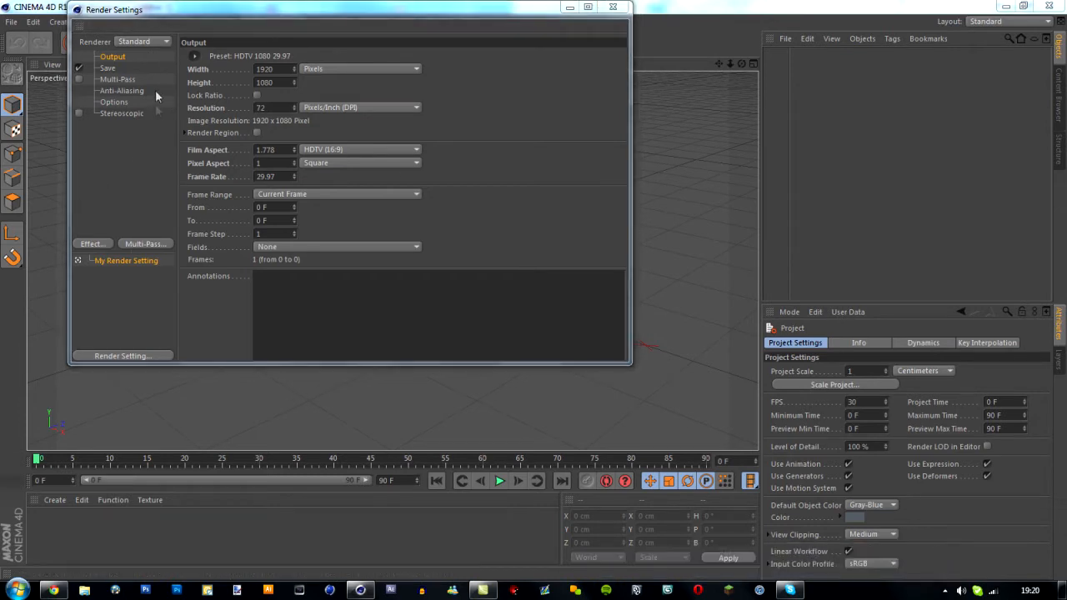
Step: Review the available renderers and the image Save options, and close the render settings
{"action": "left_click", "coordinate": [146, 42]}
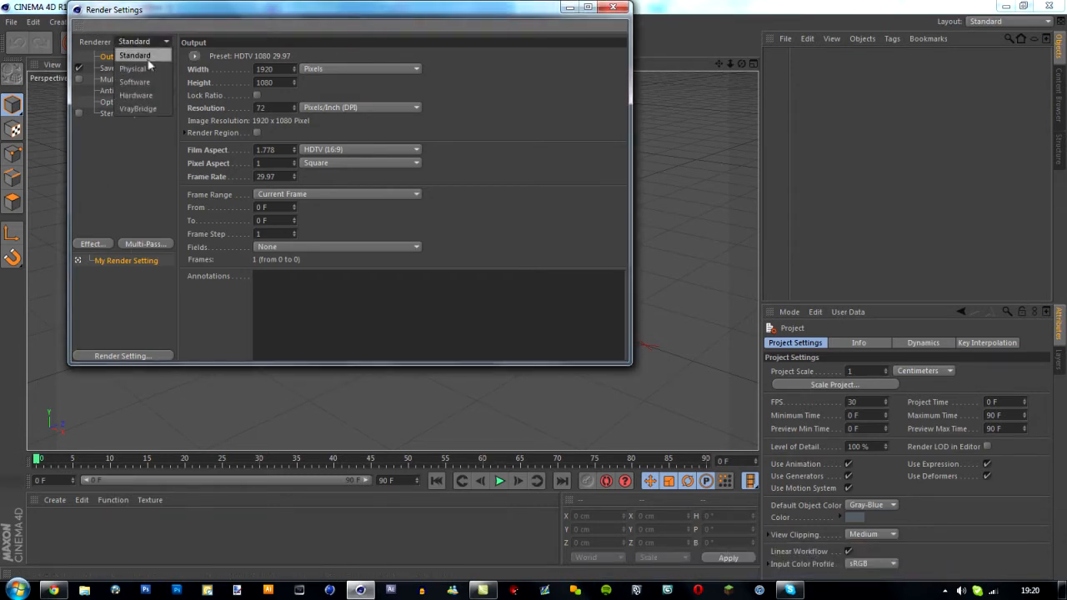
{"action": "left_click", "coordinate": [90, 58]}
{"action": "left_click", "coordinate": [107, 68]}
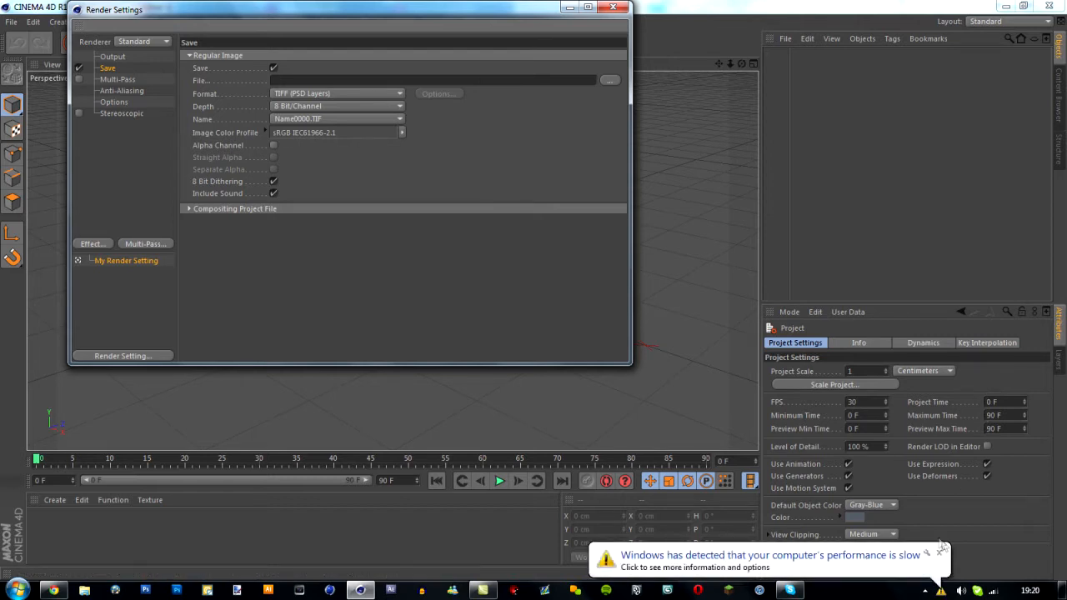
{"action": "left_click", "coordinate": [939, 550]}
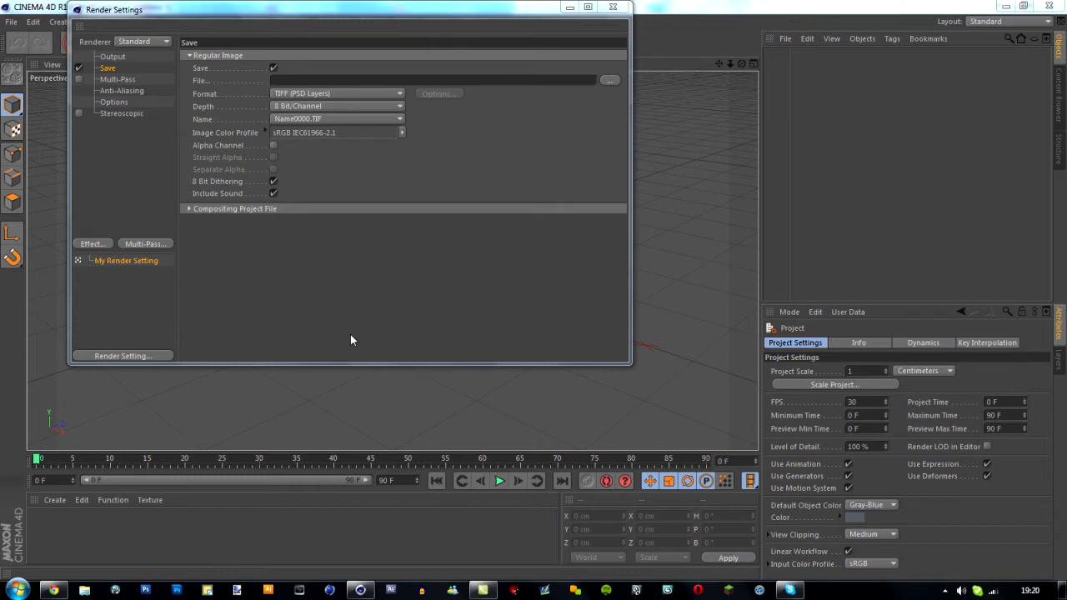
{"action": "left_click", "coordinate": [613, 6]}
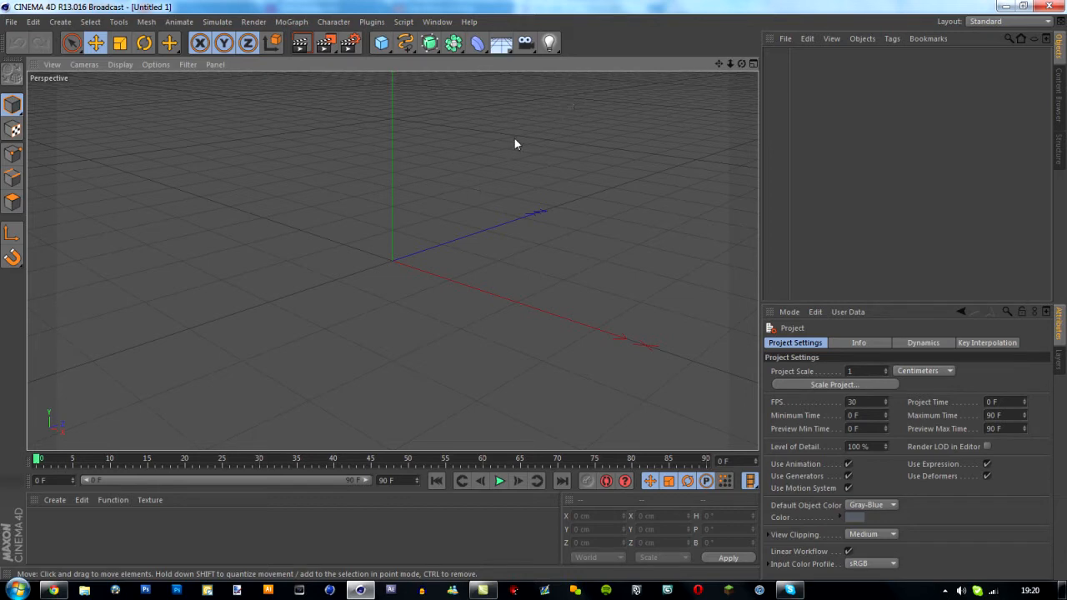
Step: Create a new material, enable its Luminance channel, and show the Luminance settings
{"action": "left_click", "coordinate": [112, 556]}
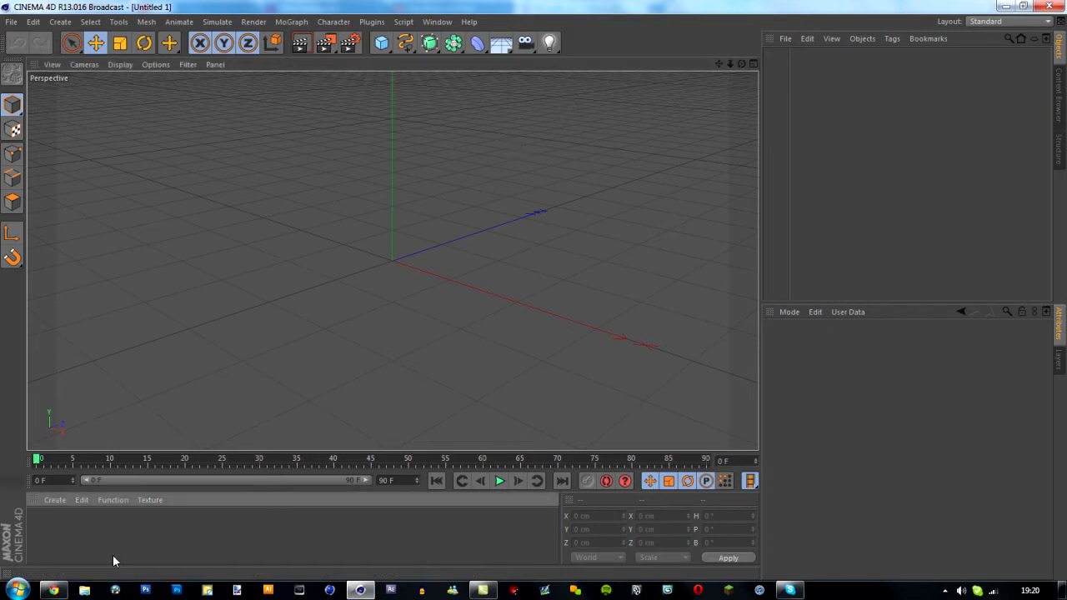
{"action": "double_click", "coordinate": [234, 550]}
{"action": "left_click", "coordinate": [786, 344]}
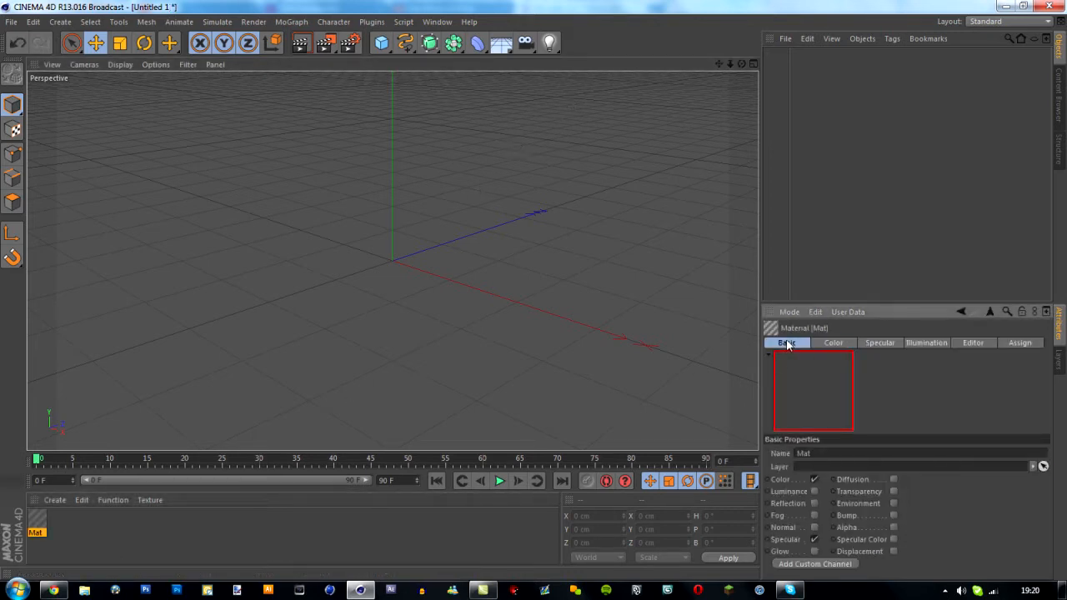
{"action": "left_click", "coordinate": [814, 491]}
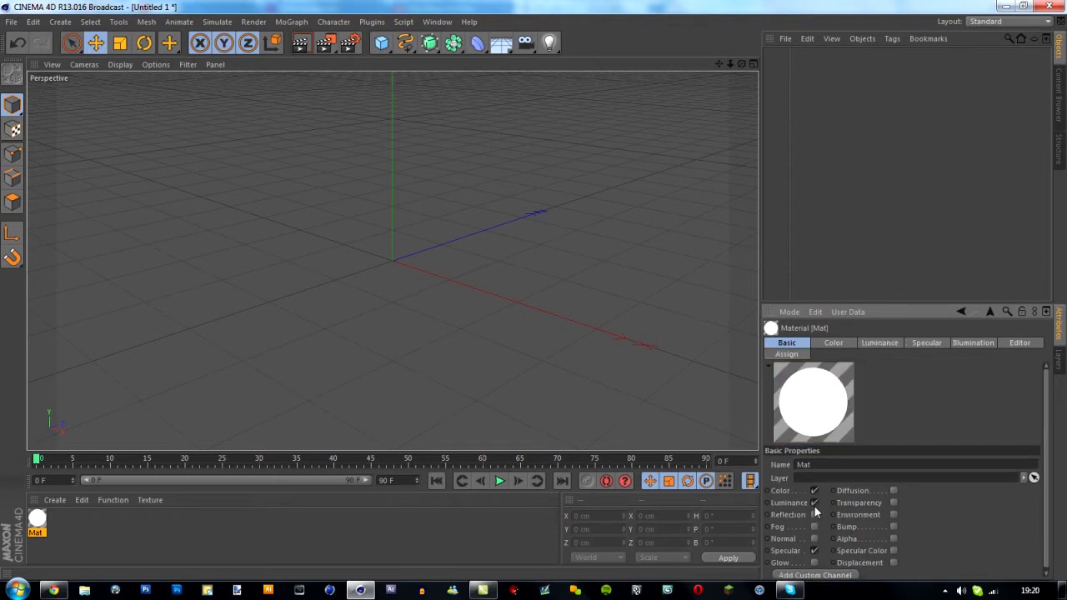
{"action": "left_click", "coordinate": [866, 343]}
{"action": "left_click", "coordinate": [793, 345]}
{"action": "left_click", "coordinate": [852, 344]}
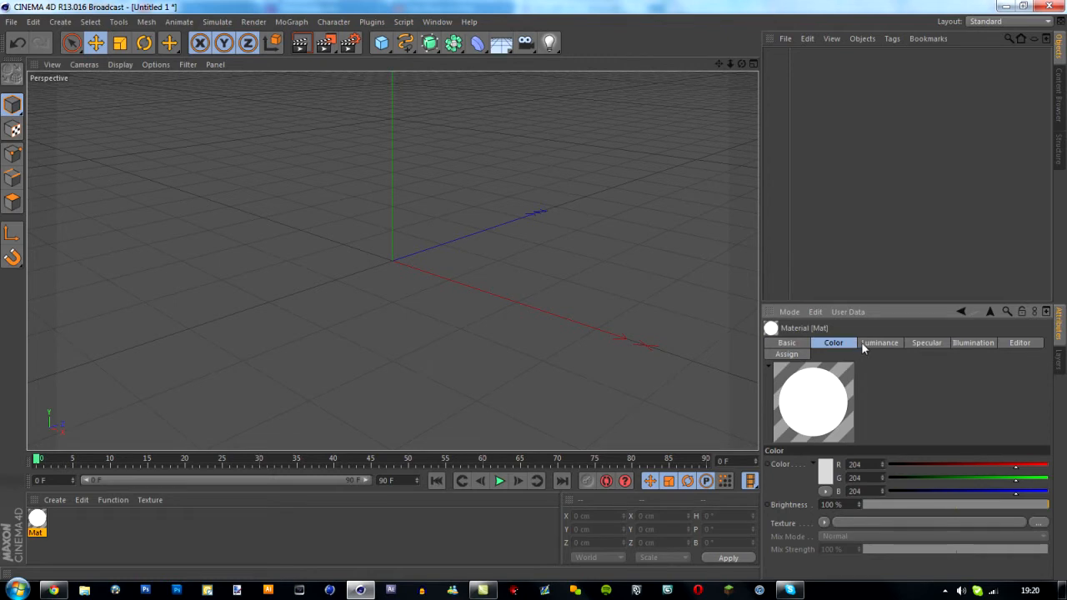
{"action": "left_click", "coordinate": [859, 343]}
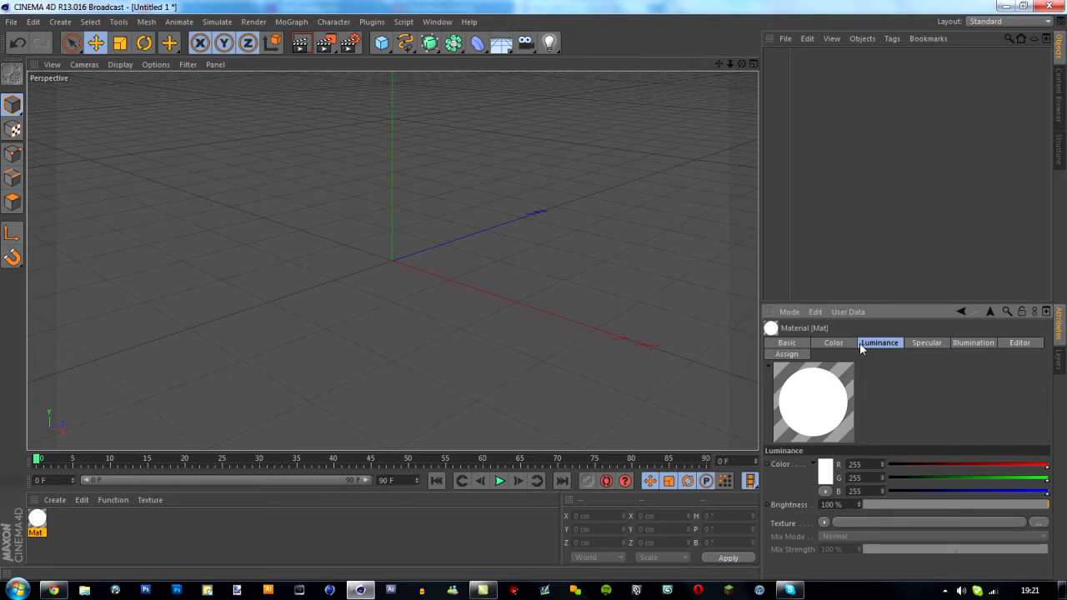
Step: Examine the installed plugins, including the Thrausi 1.22 R12 and VrayBridge tools
{"action": "left_click_drag", "start_coordinate": [549, 42], "coordinate": [962, 156]}
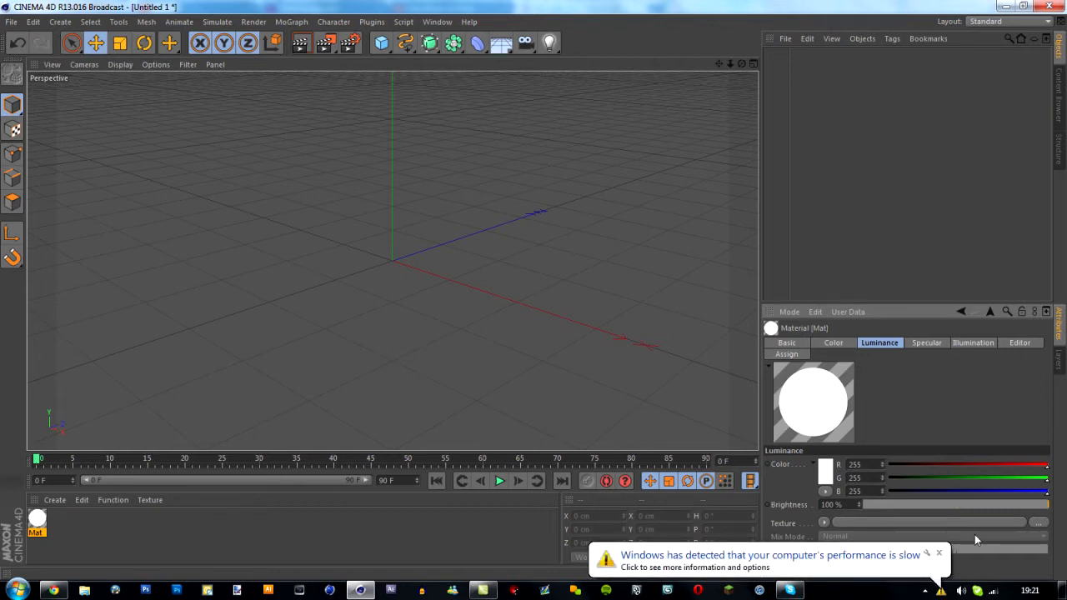
{"action": "left_click", "coordinate": [938, 553]}
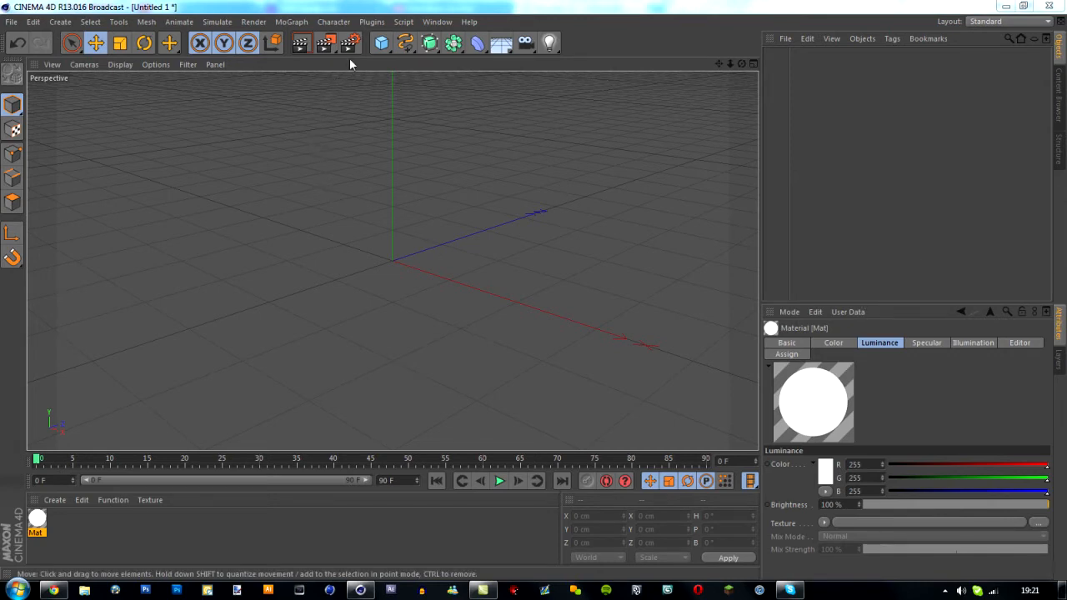
{"action": "left_click", "coordinate": [374, 24]}
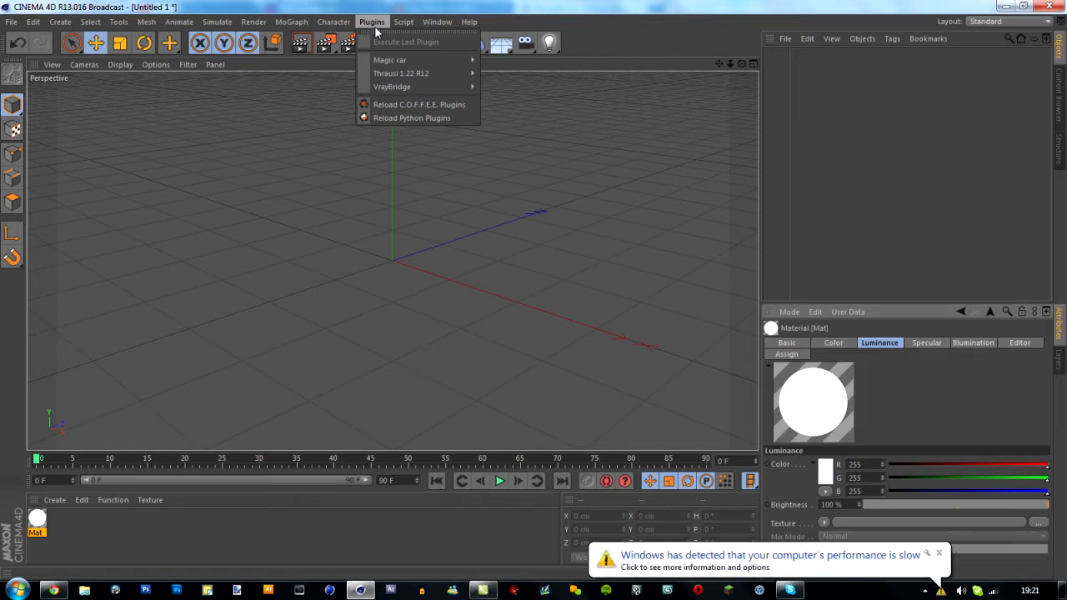
{"action": "left_click", "coordinate": [938, 553]}
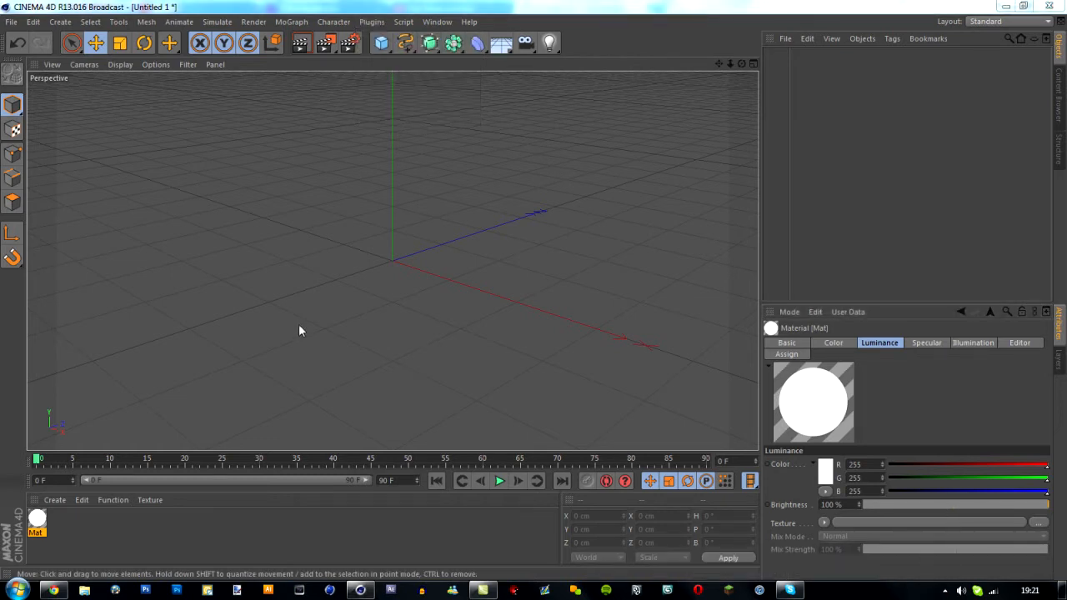
{"action": "left_click", "coordinate": [372, 22]}
{"action": "mouse_move", "coordinate": [407, 73]}
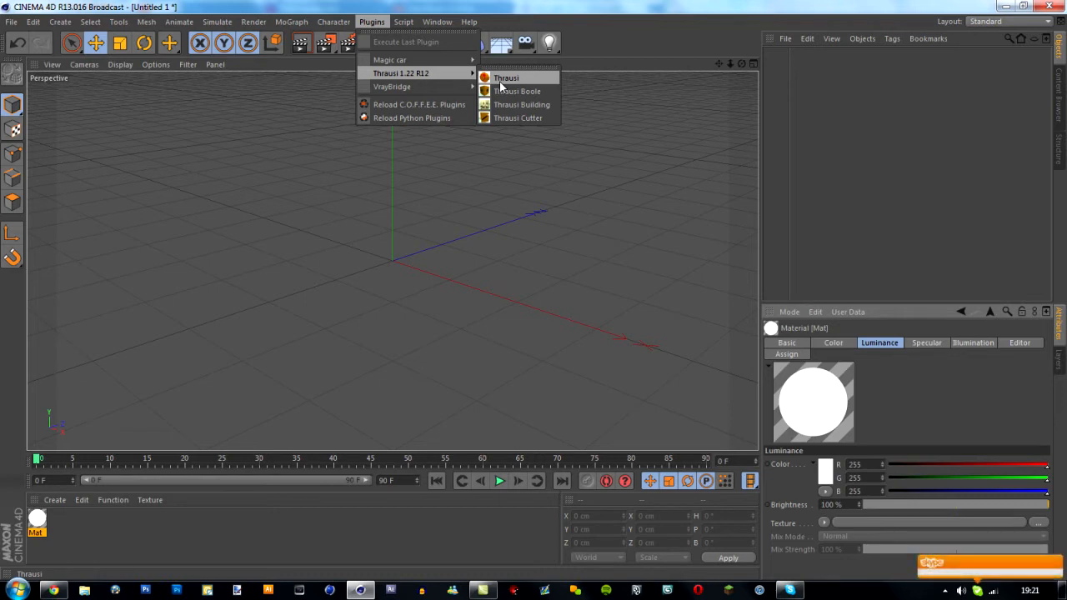
{"action": "mouse_move", "coordinate": [429, 86]}
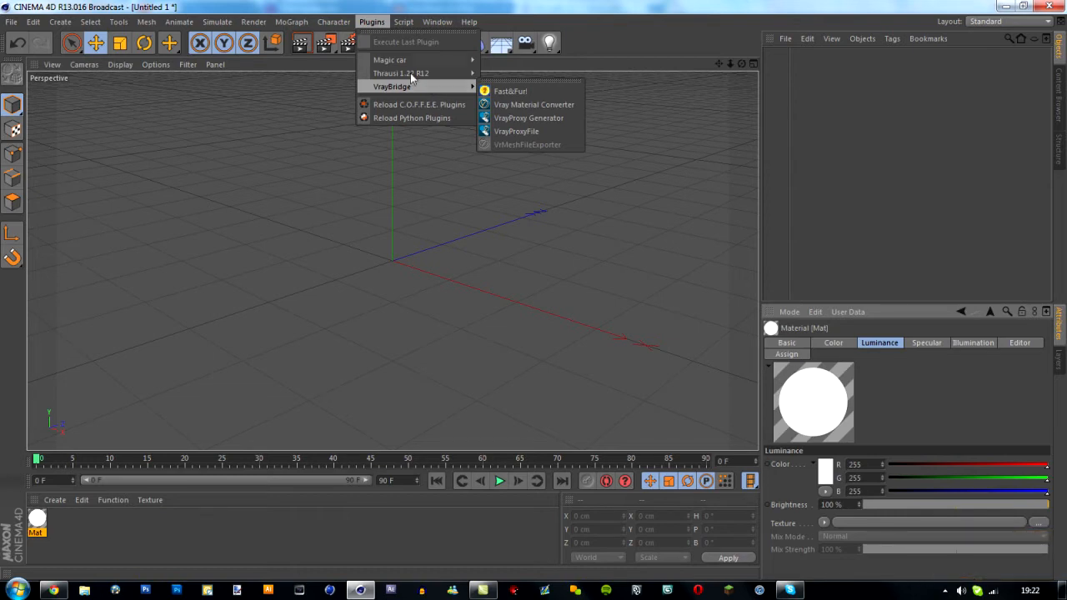
{"action": "left_click", "coordinate": [375, 23]}
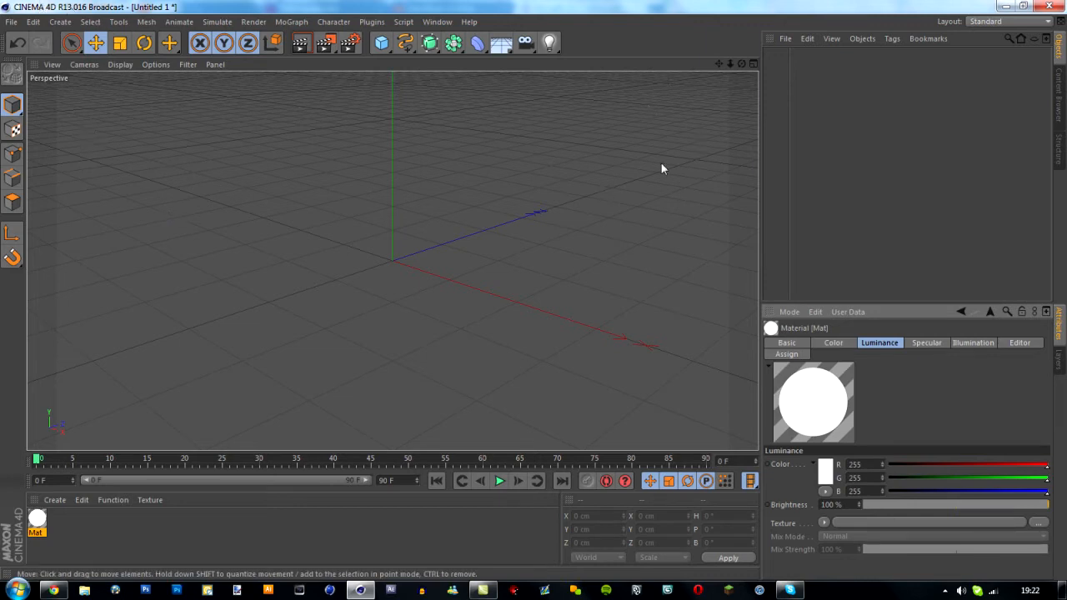
Step: Add several Sweep NURBS and Lathe NURBS objects, a Capsule and a Platonic to the scene
{"action": "left_click_drag", "start_coordinate": [435, 45], "coordinate": [503, 101]}
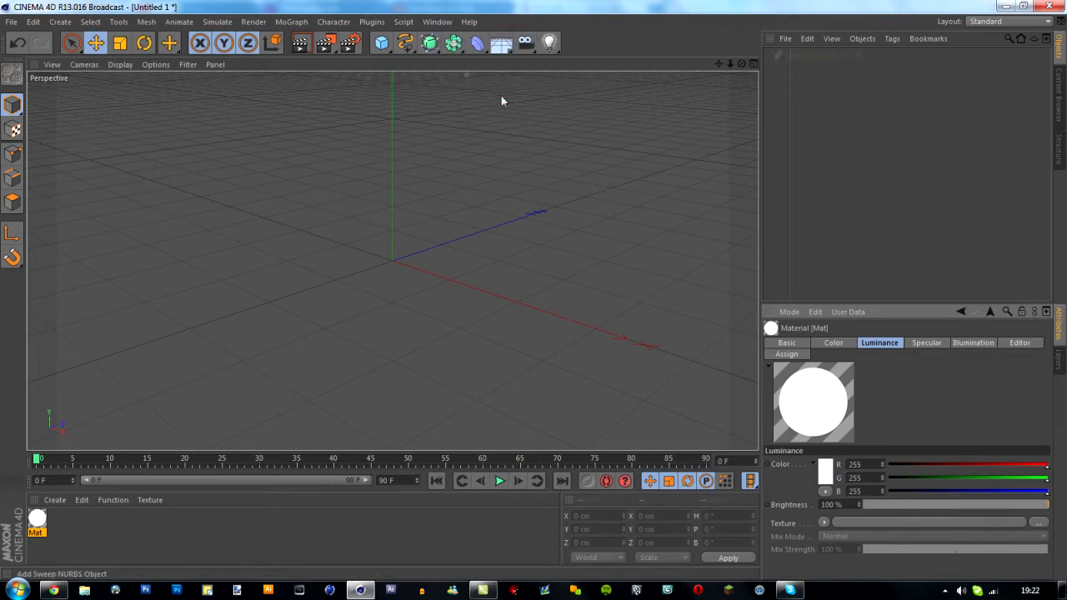
{"action": "left_click_drag", "start_coordinate": [431, 44], "coordinate": [492, 80]}
{"action": "left_click_drag", "start_coordinate": [387, 43], "coordinate": [465, 98]}
{"action": "left_click_drag", "start_coordinate": [386, 43], "coordinate": [503, 130]}
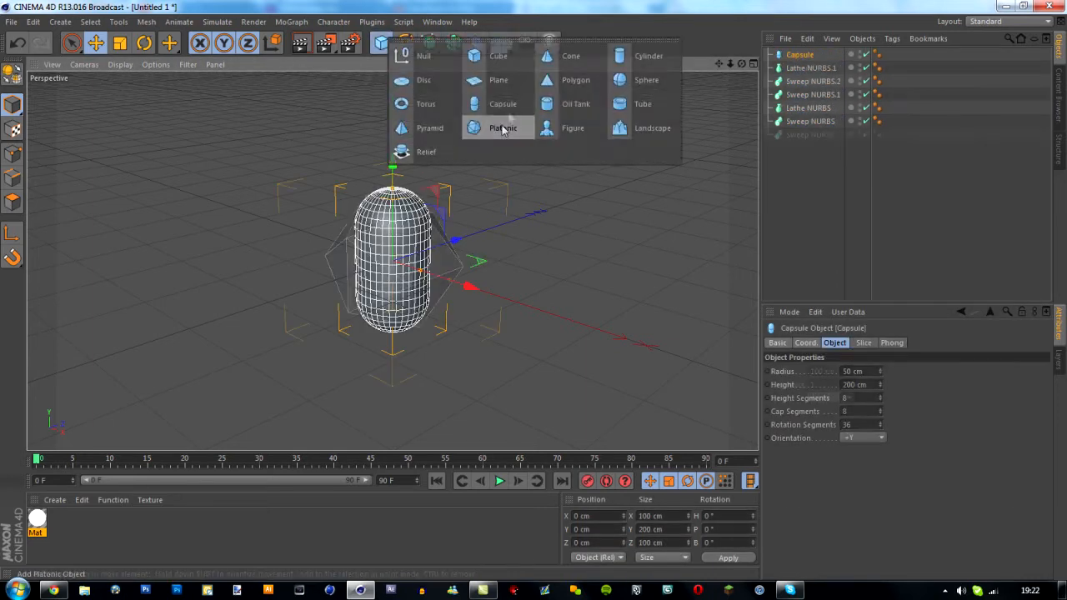
Step: Select all seven objects in the scene and group them under a null
{"action": "left_click", "coordinate": [833, 221]}
{"action": "left_click_drag", "start_coordinate": [802, 178], "coordinate": [788, 46]}
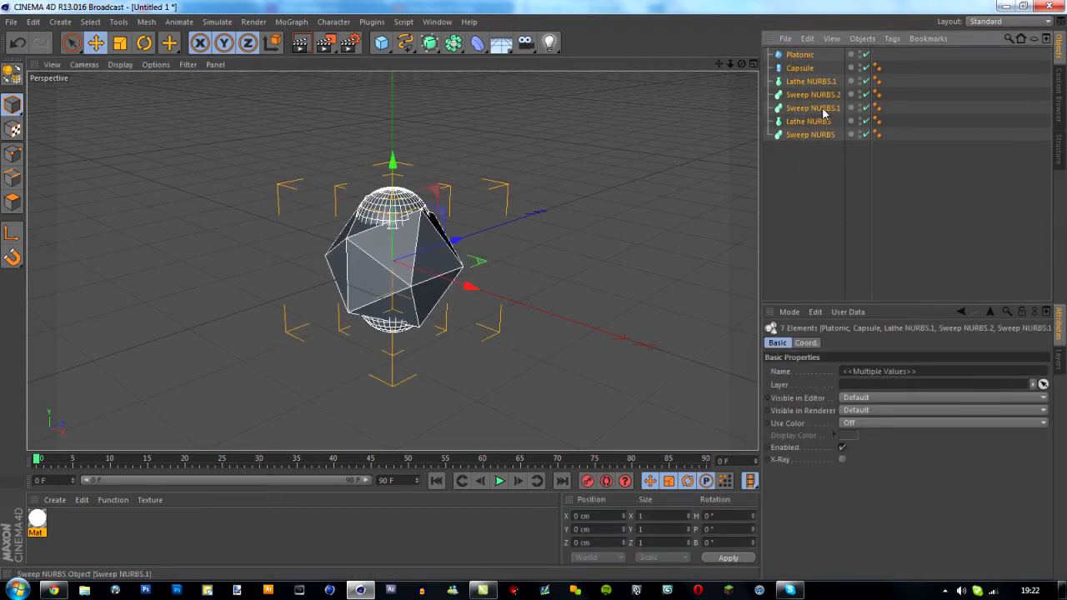
{"action": "key", "text": "alt+g"}
{"action": "left_click", "coordinate": [828, 155]}
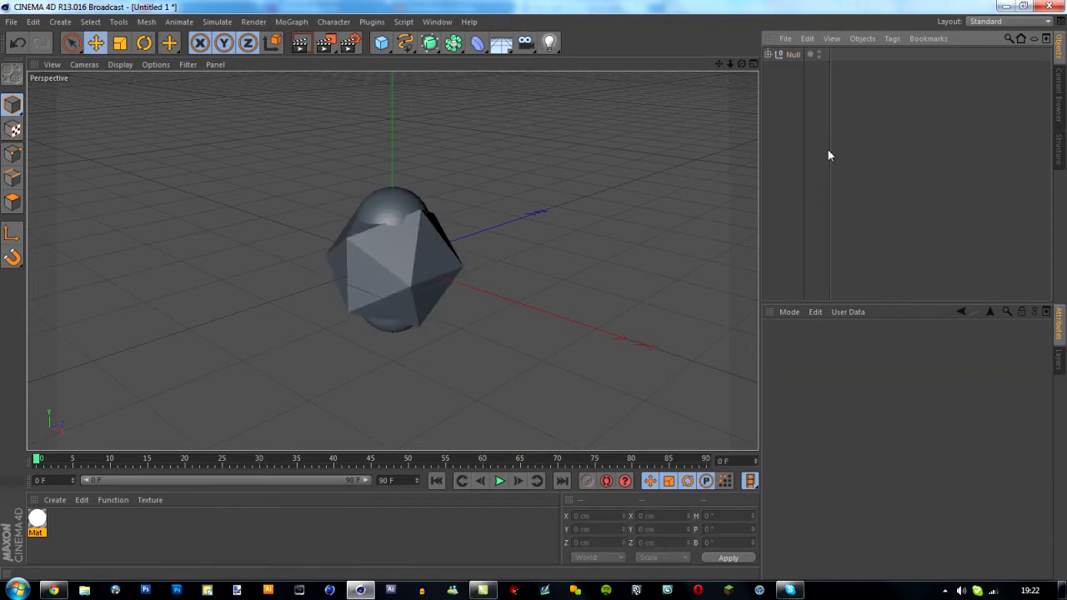
Step: Try moving the grouped objects together slightly along the X axis, and undo the move
{"action": "left_click", "coordinate": [782, 55]}
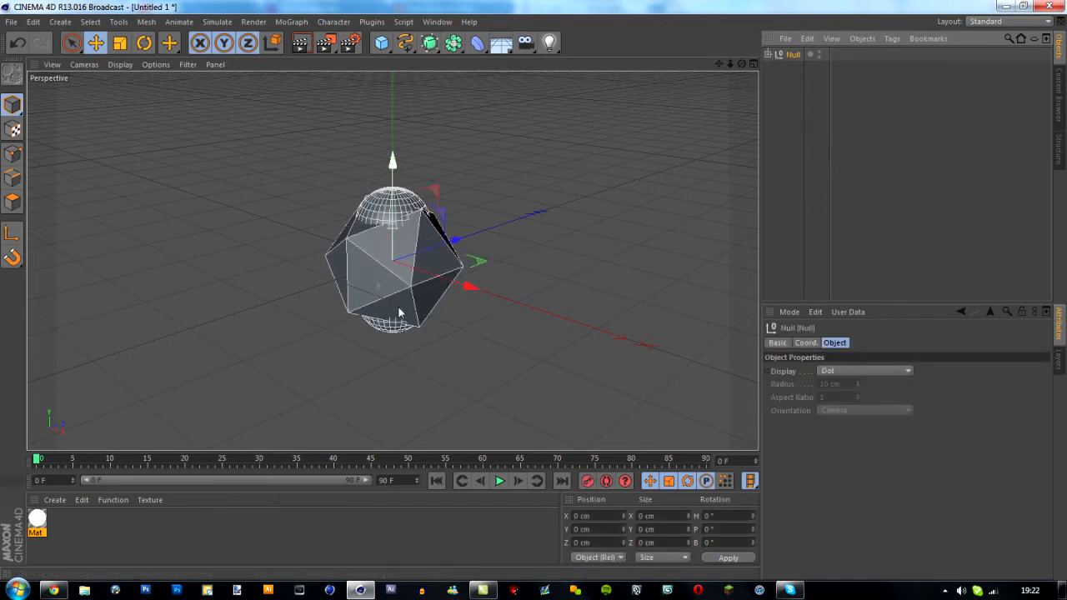
{"action": "mouse_move", "coordinate": [466, 291]}
{"action": "left_mouse_down"}
{"action": "mouse_move", "coordinate": [471, 274]}
{"action": "mouse_move", "coordinate": [476, 288]}
{"action": "left_mouse_up"}
{"action": "key", "text": "ctrl+z"}
Step: Rename the group null as Part1
{"action": "right_click", "coordinate": [791, 55]}
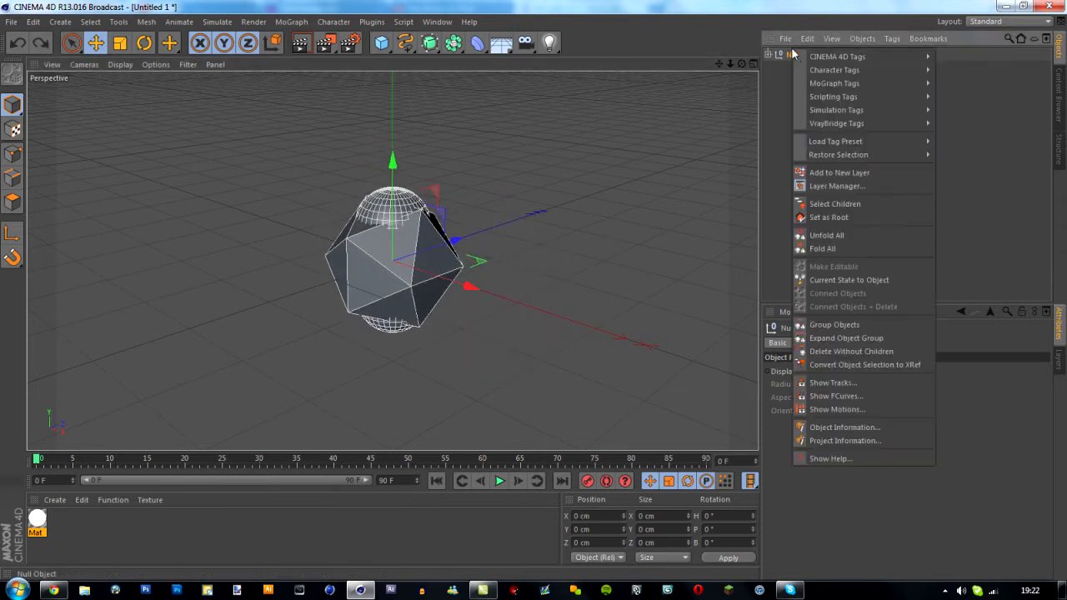
{"action": "double_click", "coordinate": [797, 55]}
{"action": "key", "text": "BackSpace"}
{"action": "type", "text": "Part1"}
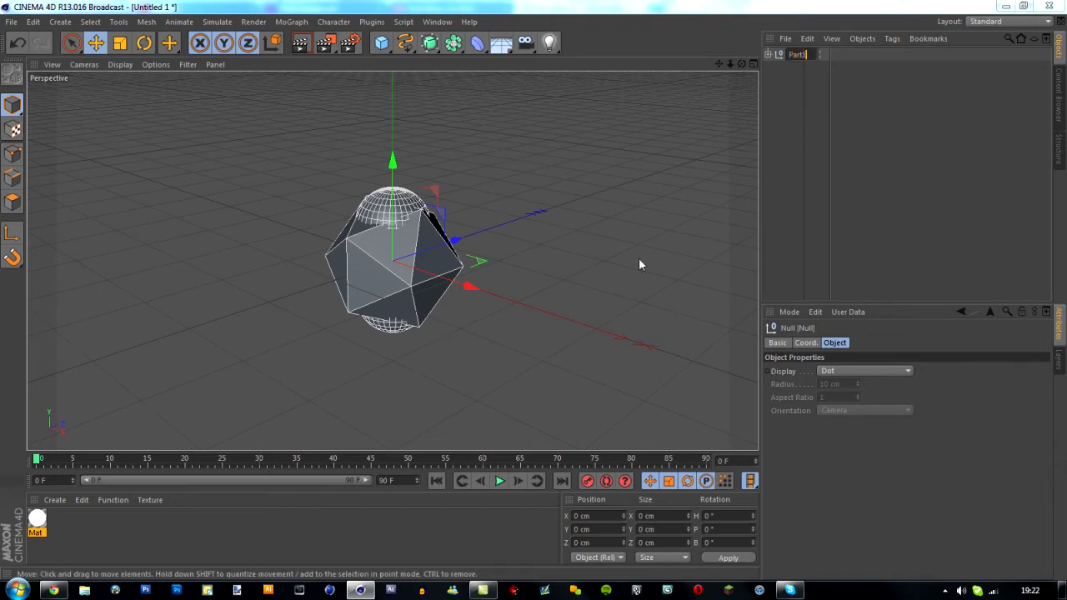
{"action": "key", "text": "Return"}
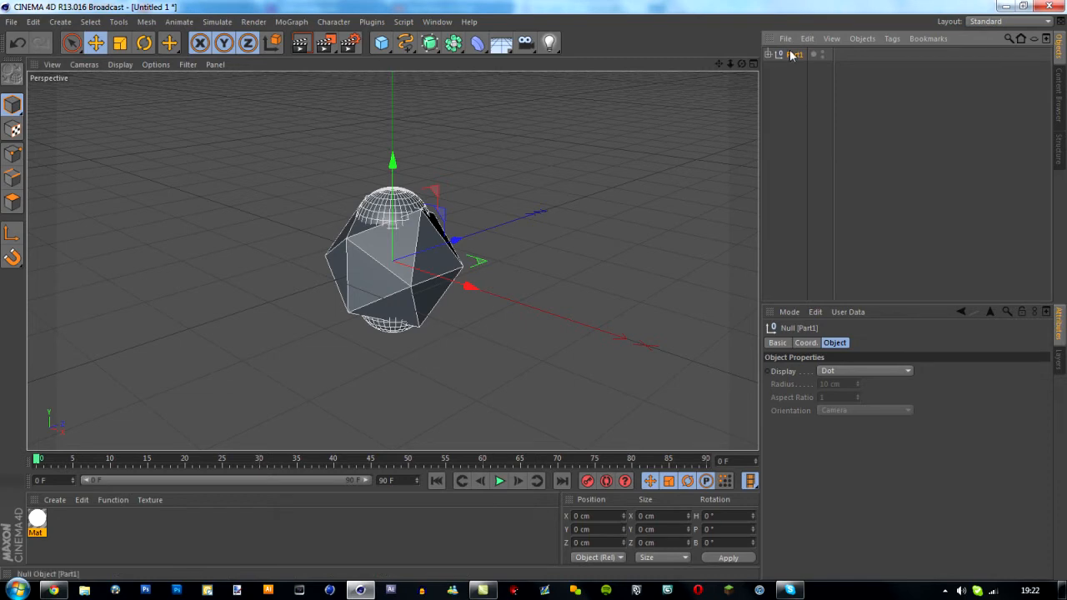
Step: Duplicate the Part1 group and move the copy along the X axis beside the original
{"action": "key", "text": "ctrl+c"}
{"action": "key", "text": "ctrl+v"}
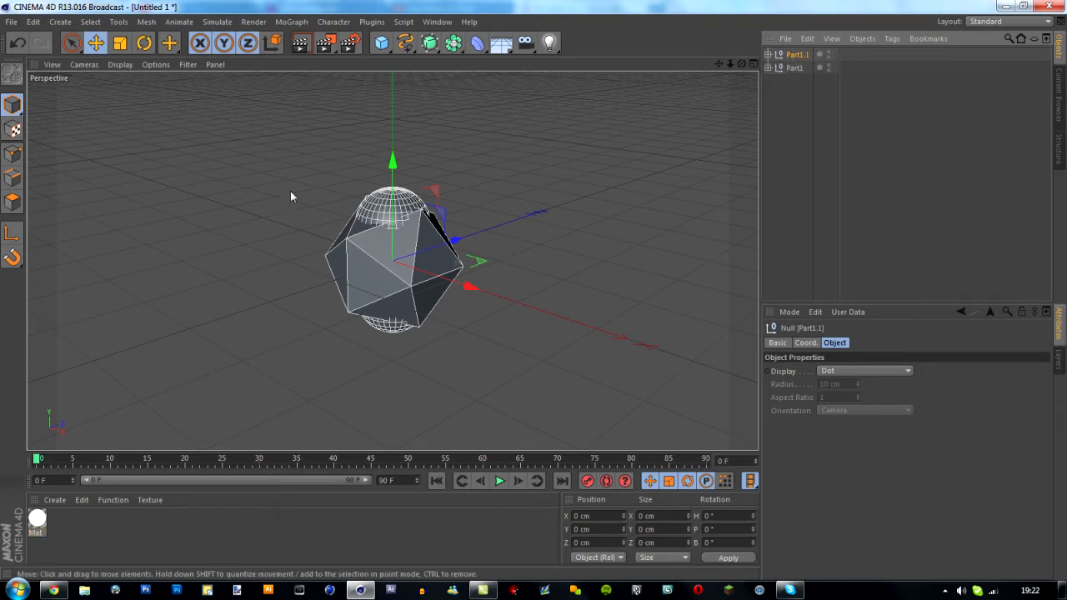
{"action": "left_click_drag", "start_coordinate": [465, 282], "coordinate": [538, 308]}
{"action": "left_click", "coordinate": [793, 98]}
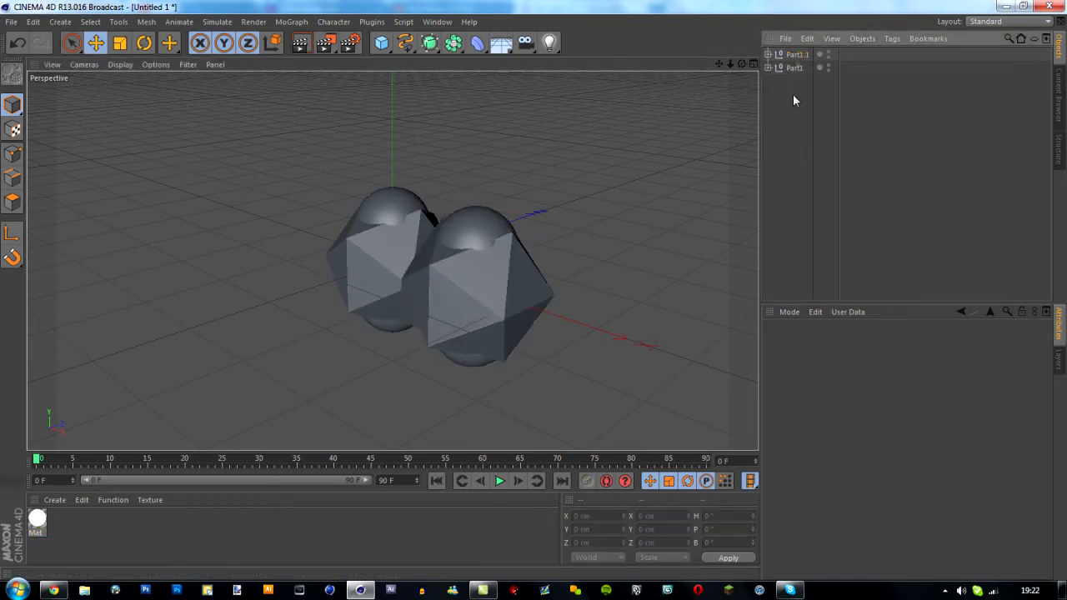
Step: Delete the duplicated group and the original Part1 group from the scene
{"action": "left_click", "coordinate": [793, 55]}
{"action": "key", "text": "Delete"}
{"action": "left_click", "coordinate": [794, 57]}
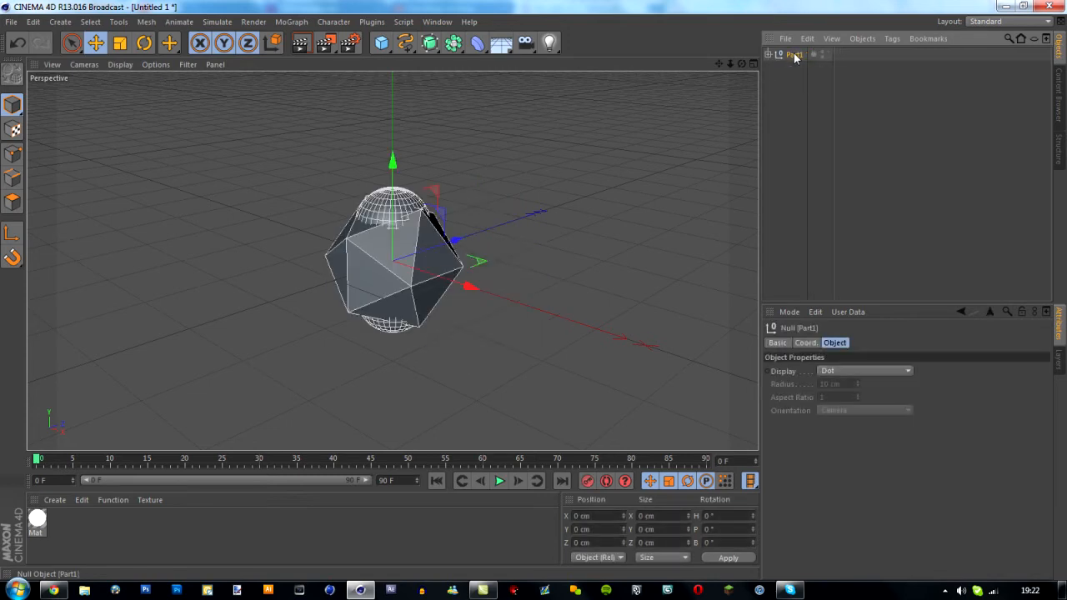
{"action": "key", "text": "Delete"}
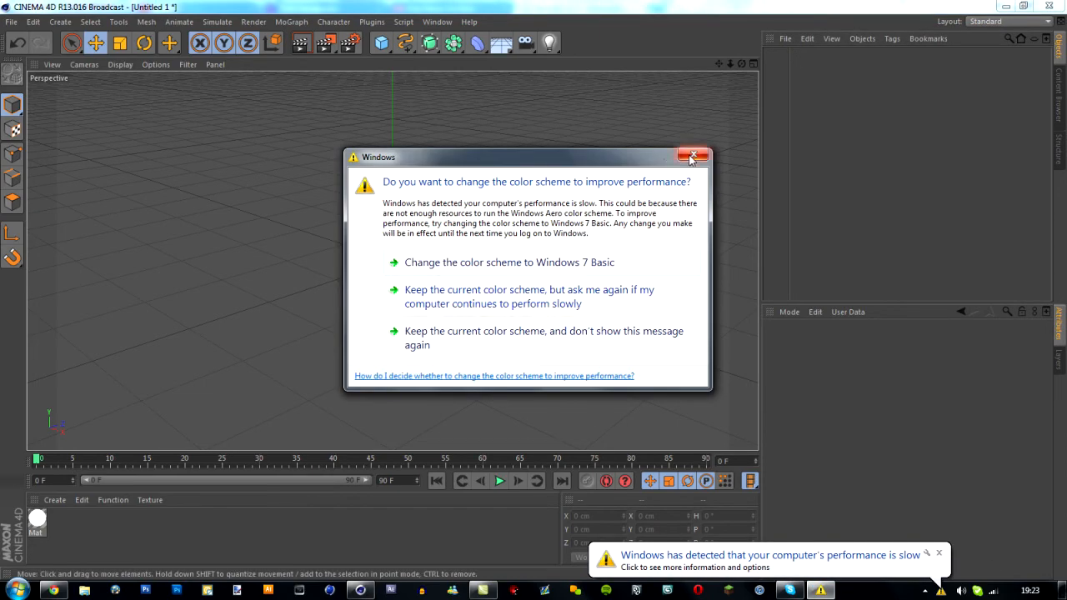
Step: Keep the current Windows color scheme without showing the message again, and dismiss the performance notification
{"action": "left_click", "coordinate": [606, 331]}
{"action": "left_click", "coordinate": [938, 553]}
{"action": "left_click", "coordinate": [945, 590]}
{"action": "left_click", "coordinate": [839, 384]}
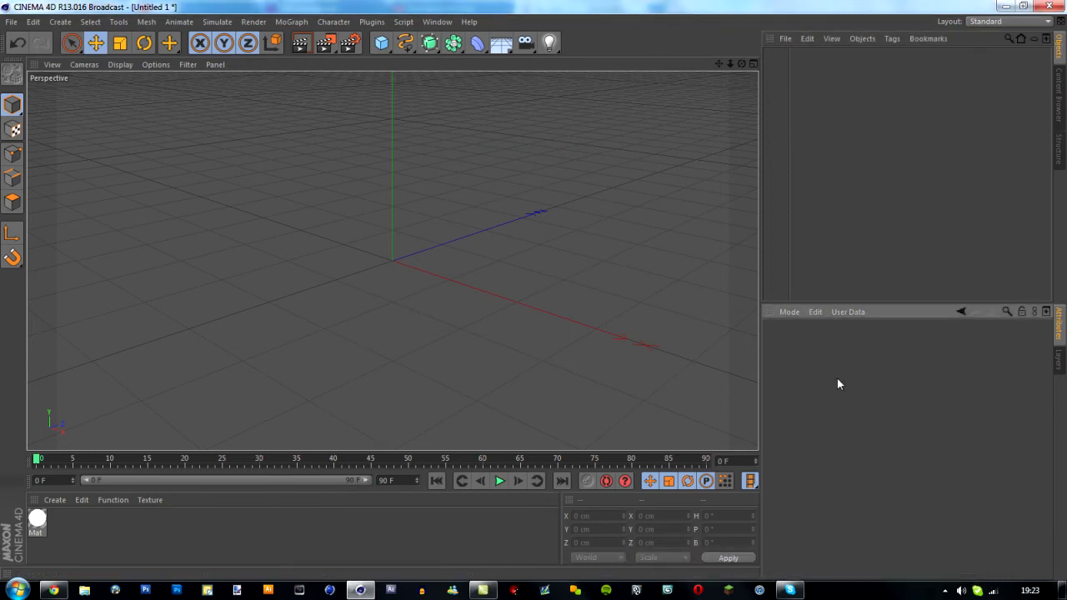